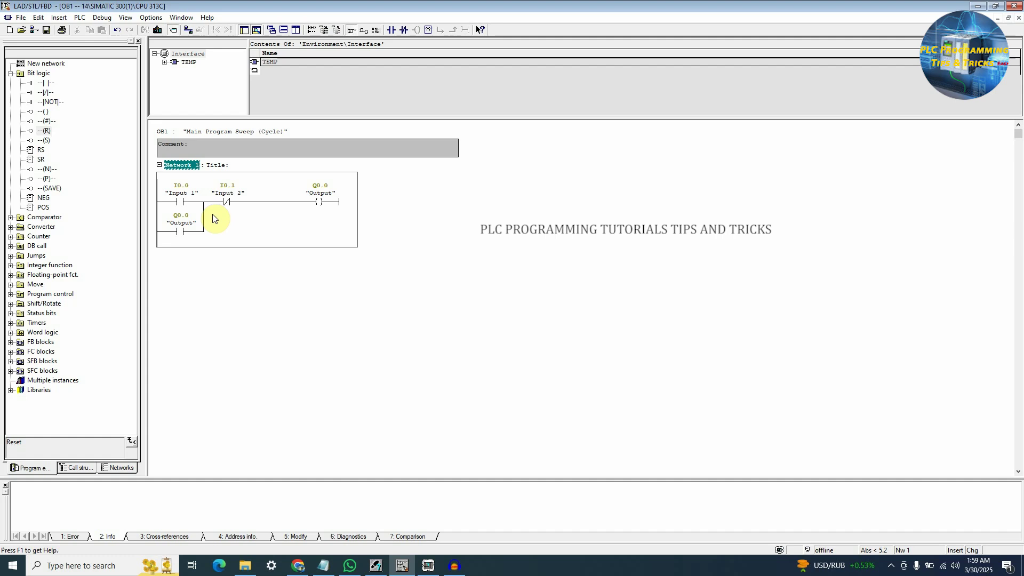
Step: Pick the set coil element, and select then deselect the Input 2 contact
click(46, 141)
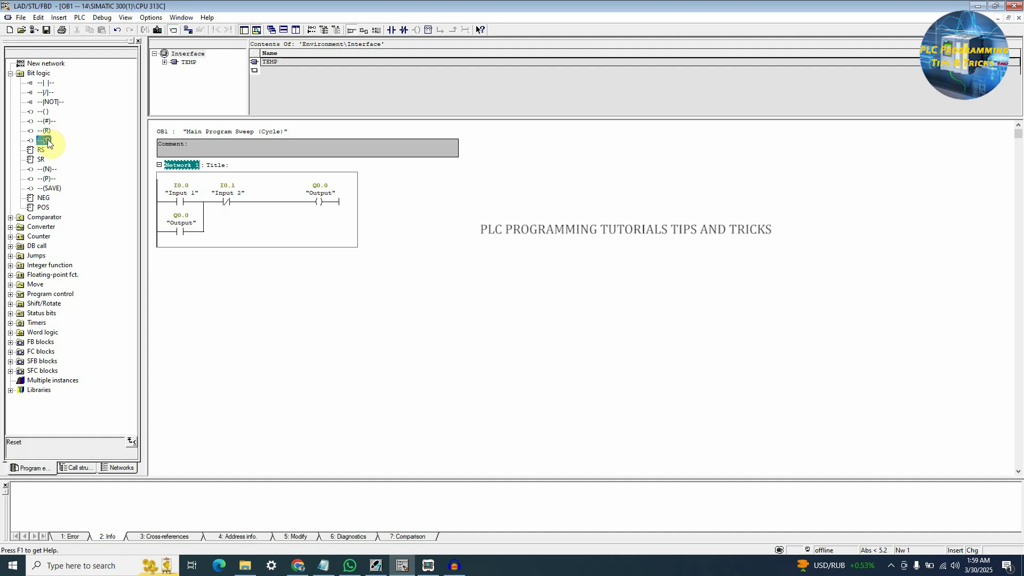
click(223, 235)
click(258, 204)
click(228, 203)
click(225, 217)
click(48, 139)
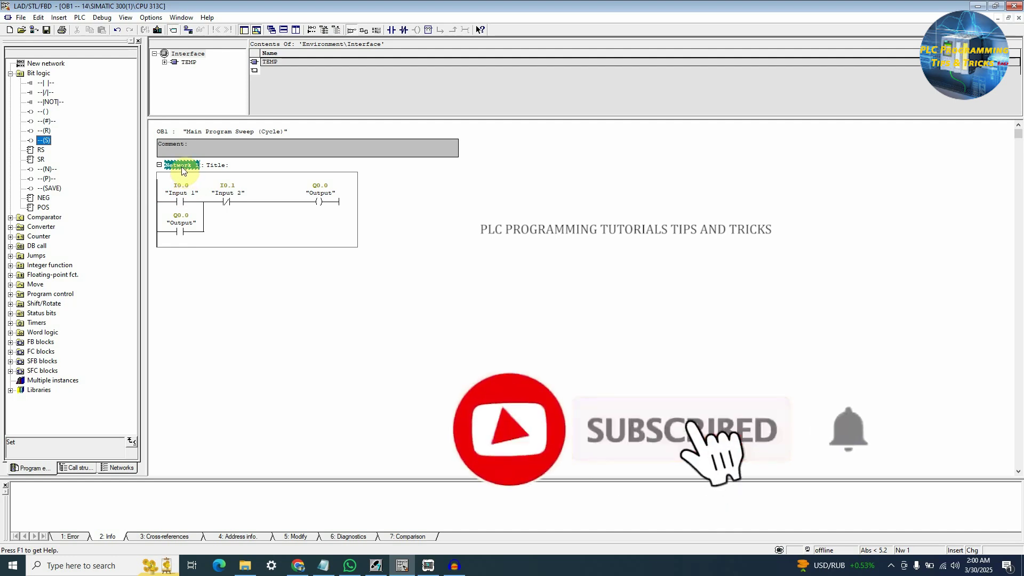
Step: Replace Network 1's old rung with a normally open contact addressed I0.0
right_click(183, 170)
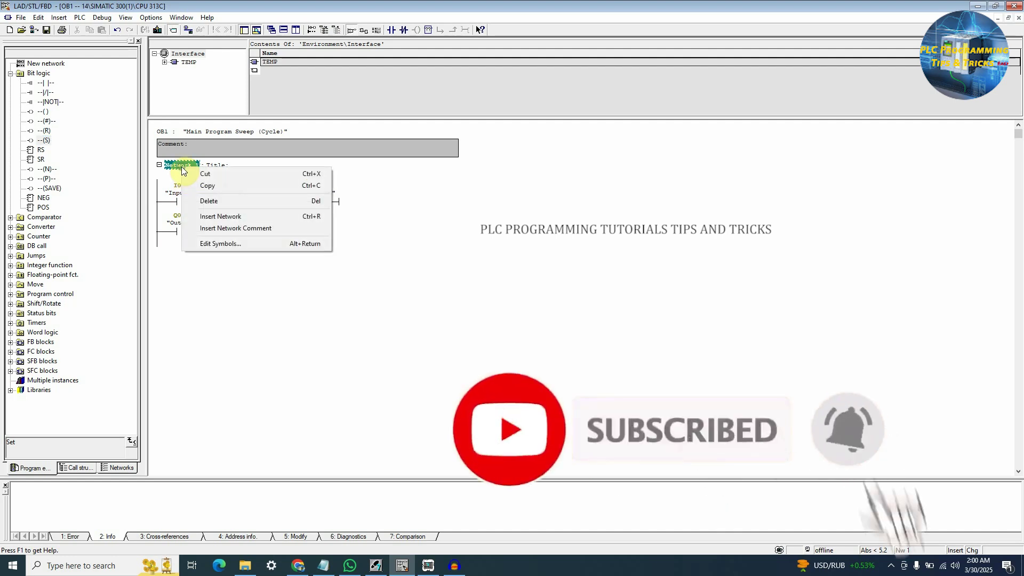
click(207, 216)
click(181, 197)
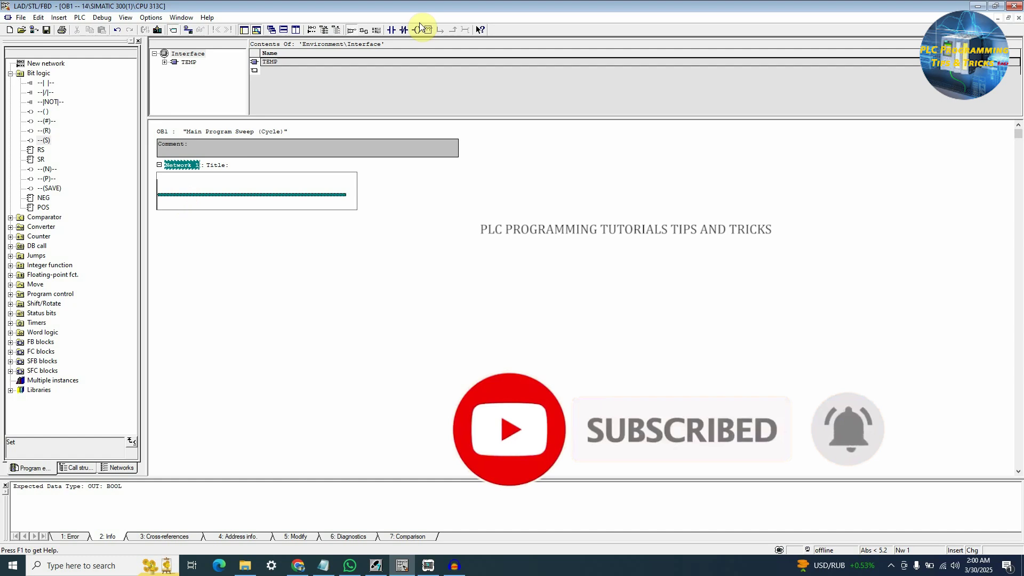
click(397, 29)
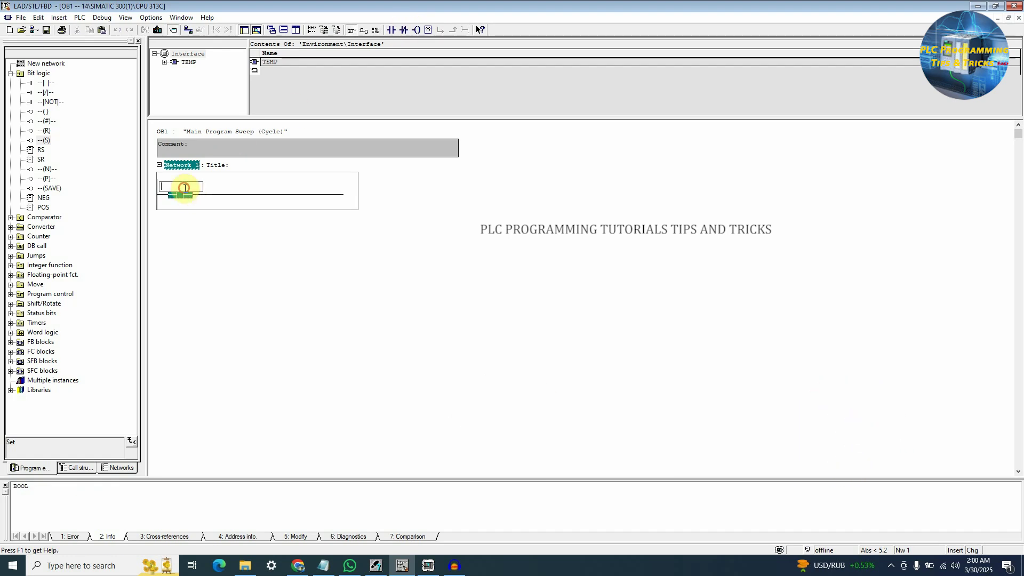
text(I 0.0)
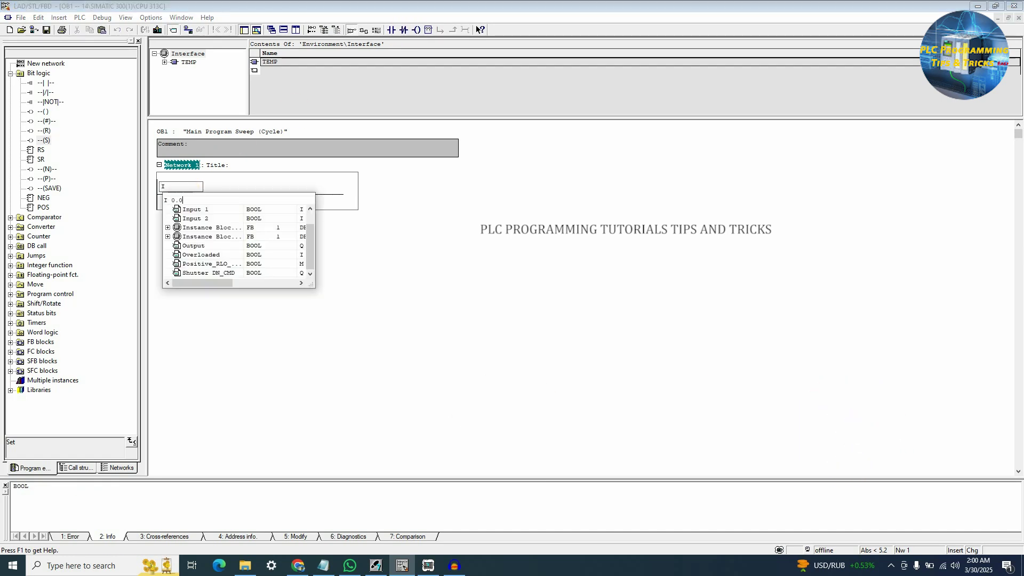
key(Return)
Step: Place a set coil addressed Q0.0 at the end of Network 1
click(245, 203)
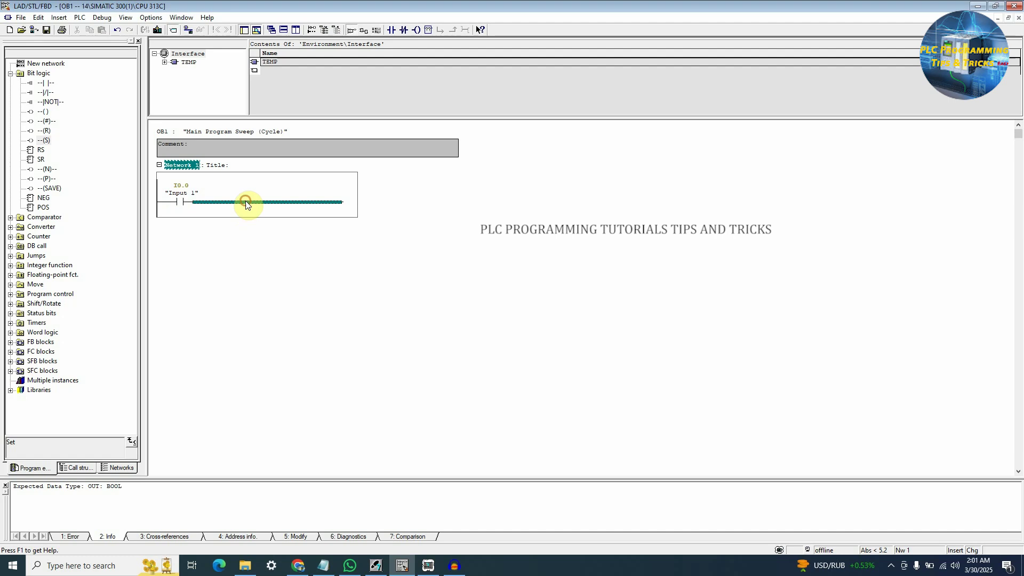
mouse_move(44, 140)
mouse_down()
mouse_move(108, 149)
mouse_move(261, 201)
mouse_up()
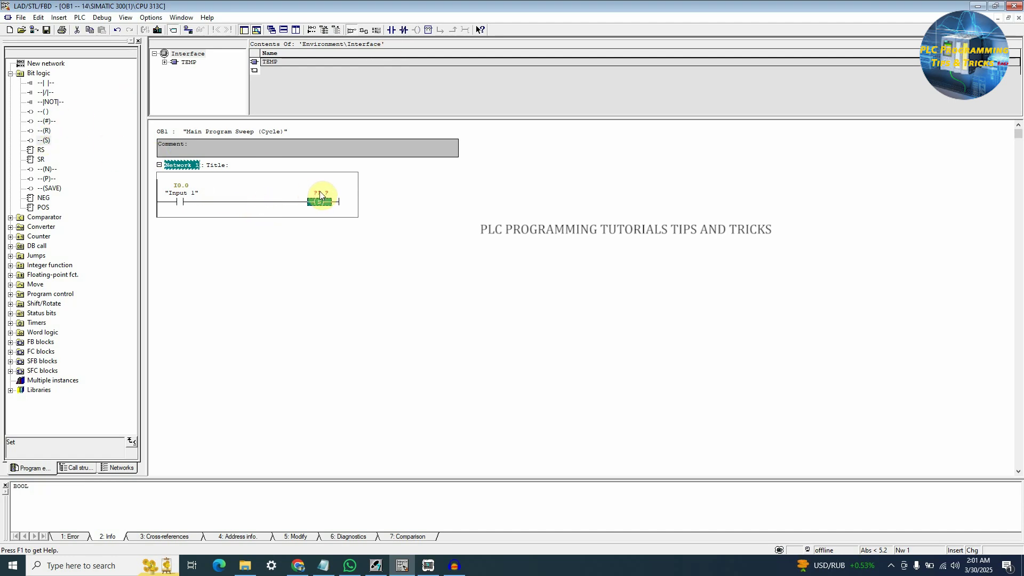
click(320, 194)
text(Q0.0)
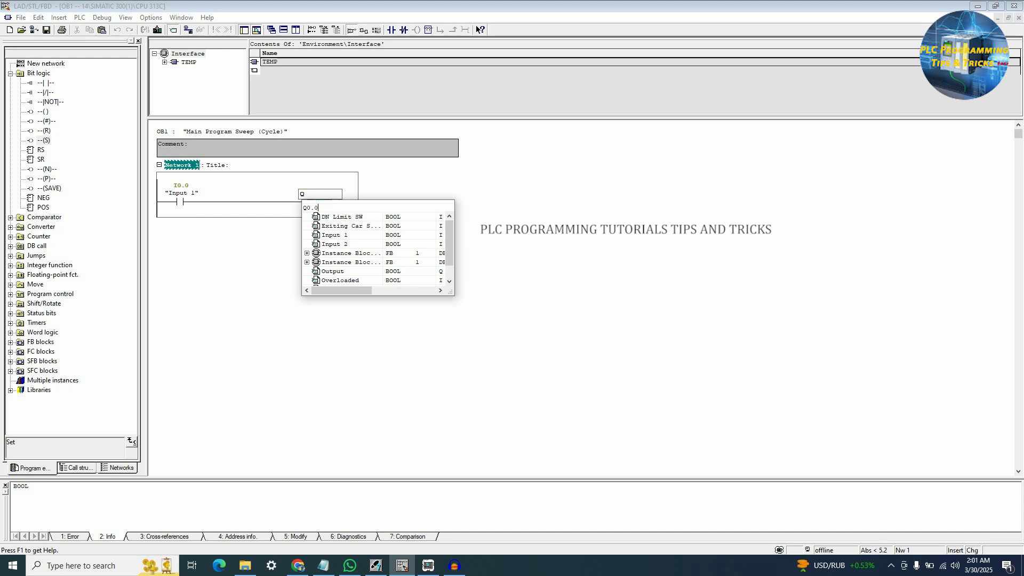
key(Return)
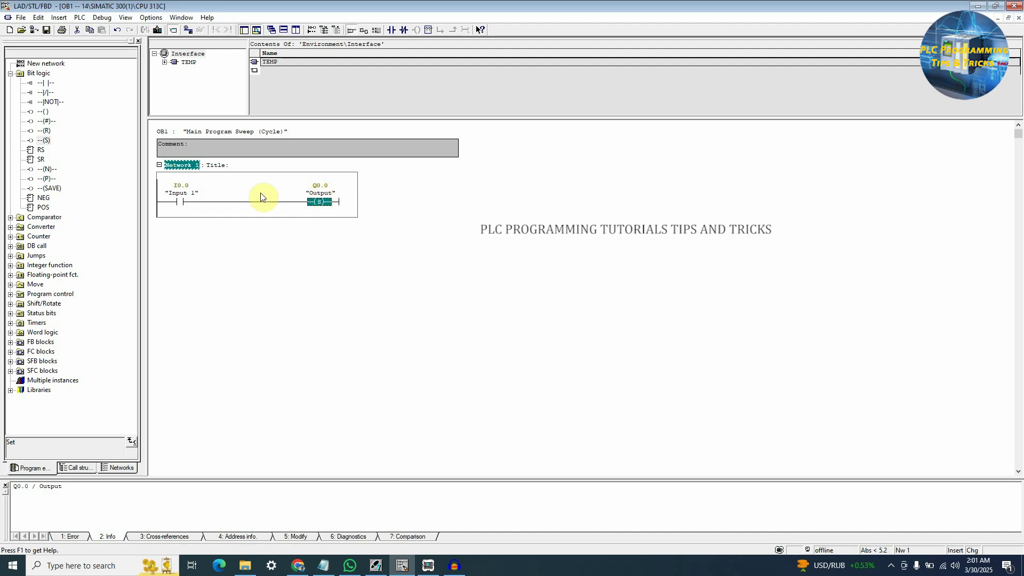
right_click(183, 165)
Step: Insert Network 2 below Network 1 with a normally open contact addressed I0.1
click(211, 215)
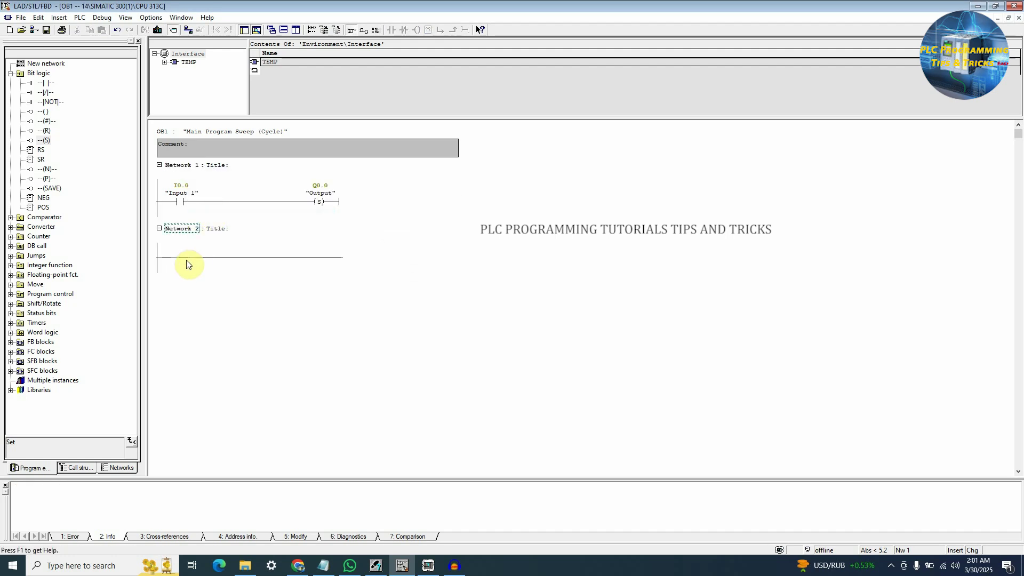
click(187, 259)
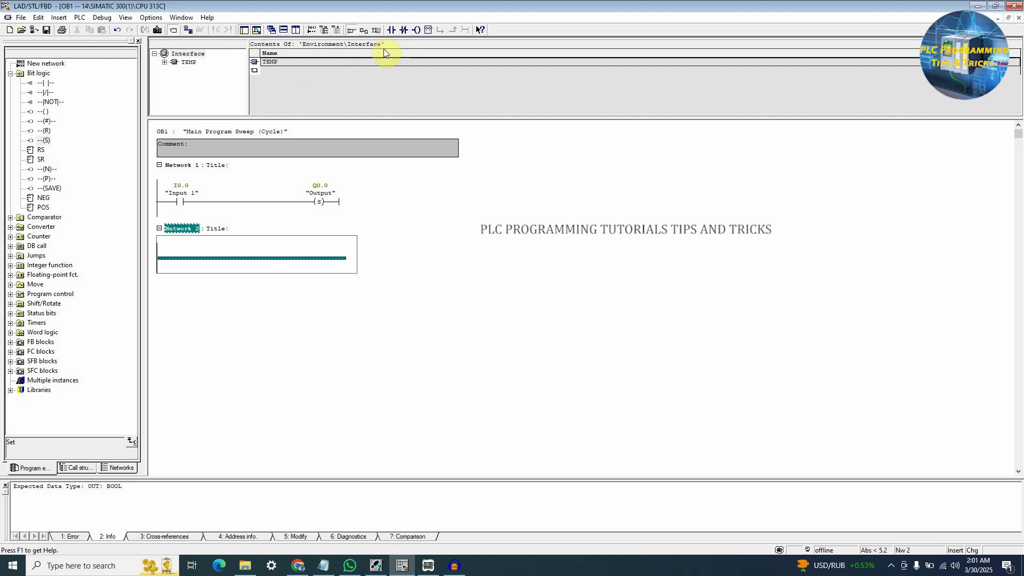
click(392, 29)
text(I 0.1)
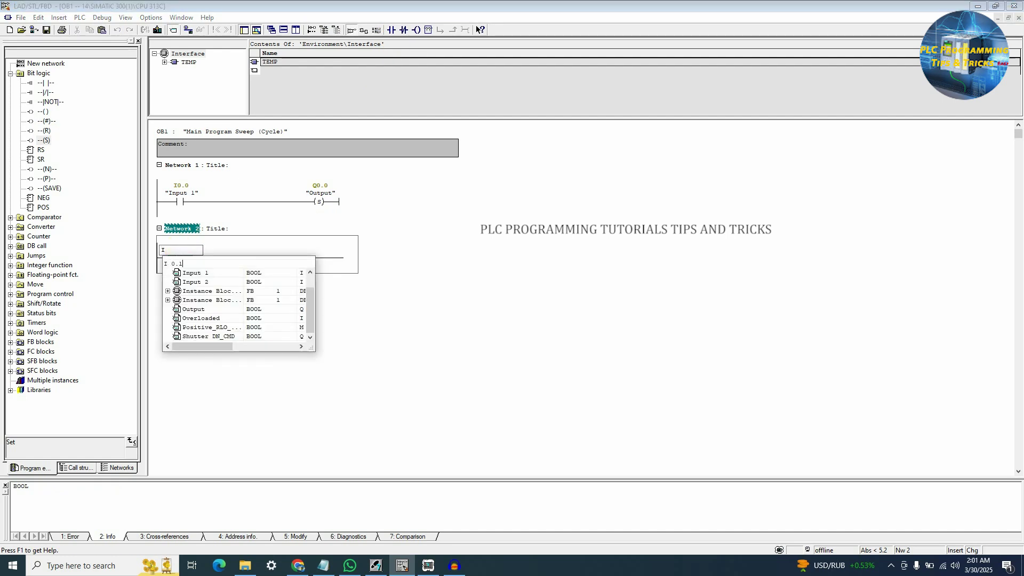
key(Return)
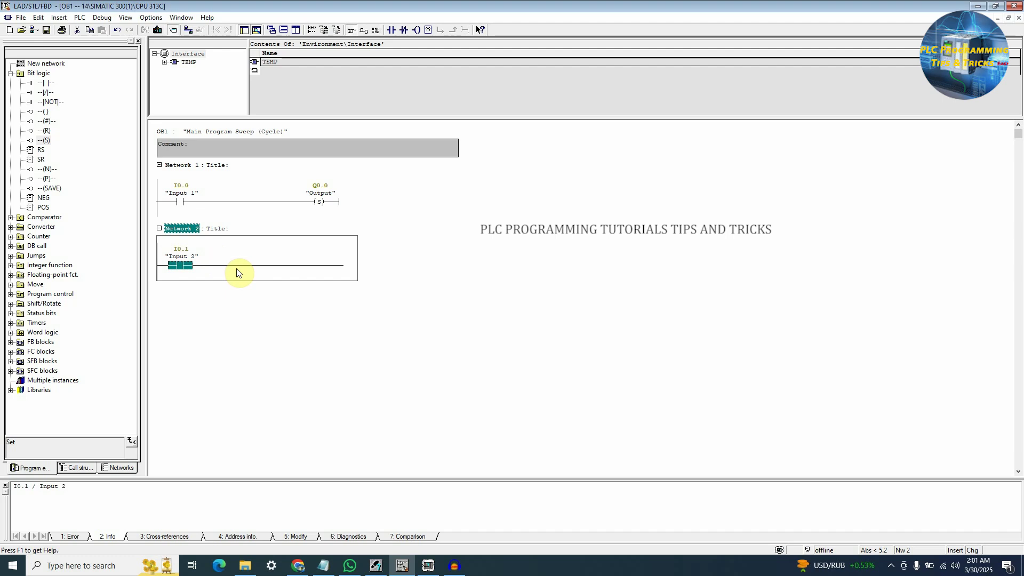
Step: Place a reset coil addressed Q0.0 at the end of Network 2
click(235, 270)
drag(43, 131, 280, 269)
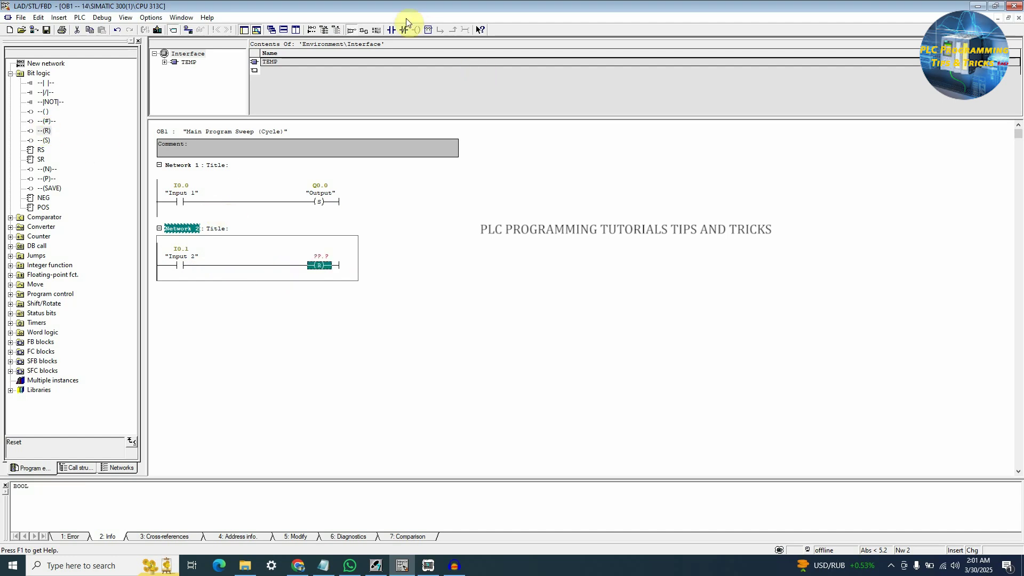
click(320, 256)
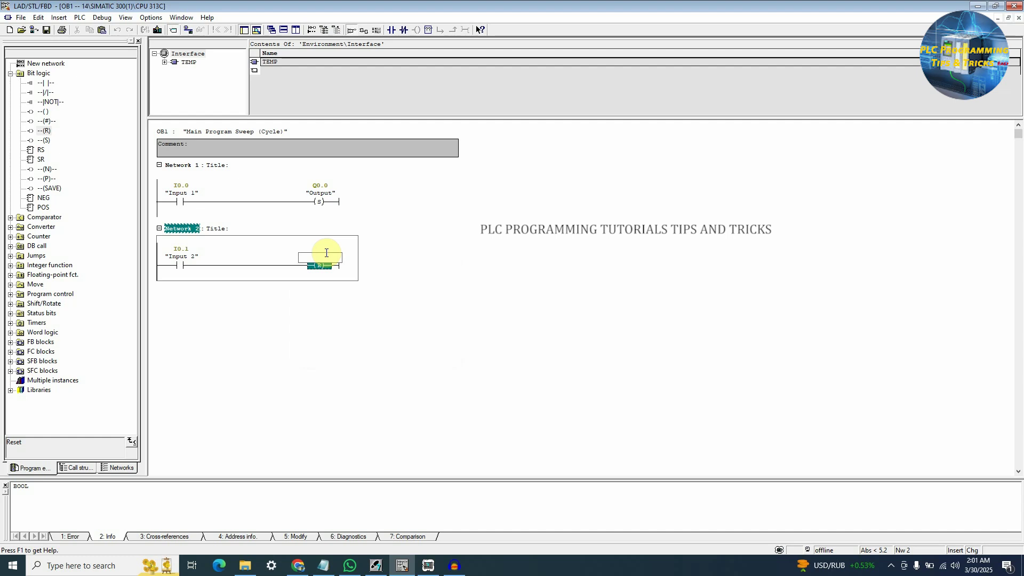
text(")
key(Return)
key(Return)
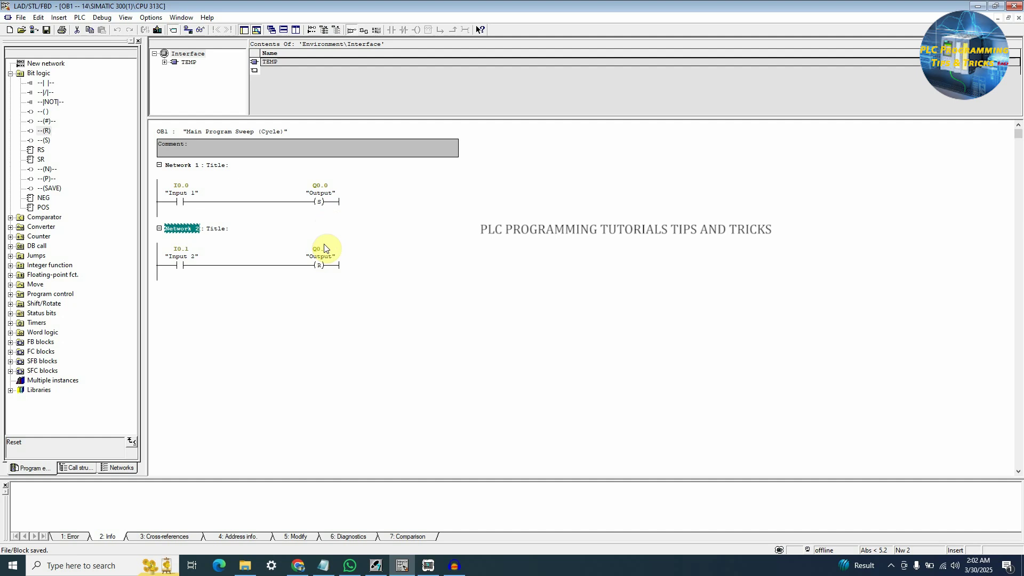
Step: Download the program, then switch I0.0 on and back off in PLCSIM to latch Q0.0
click(158, 30)
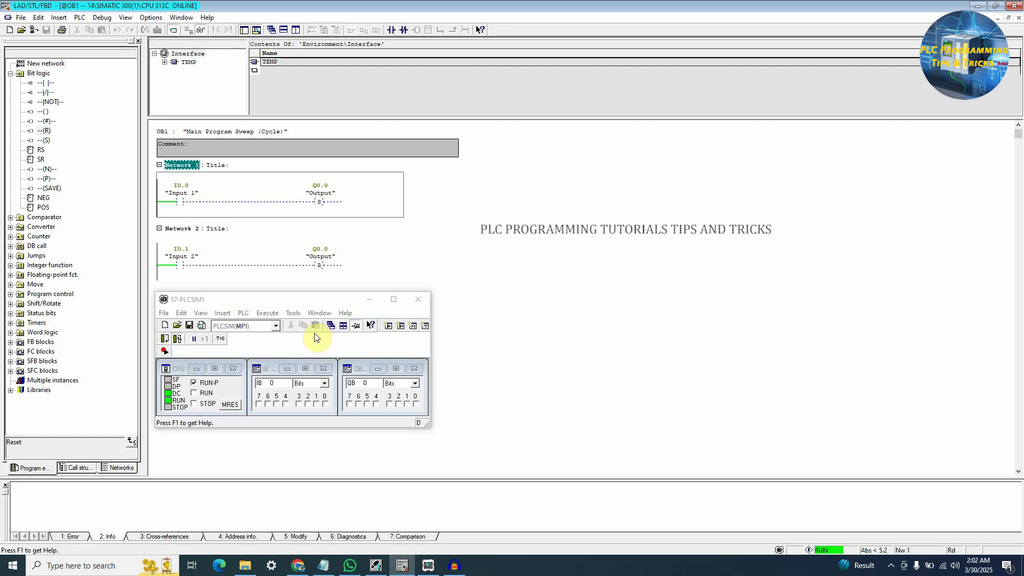
click(325, 403)
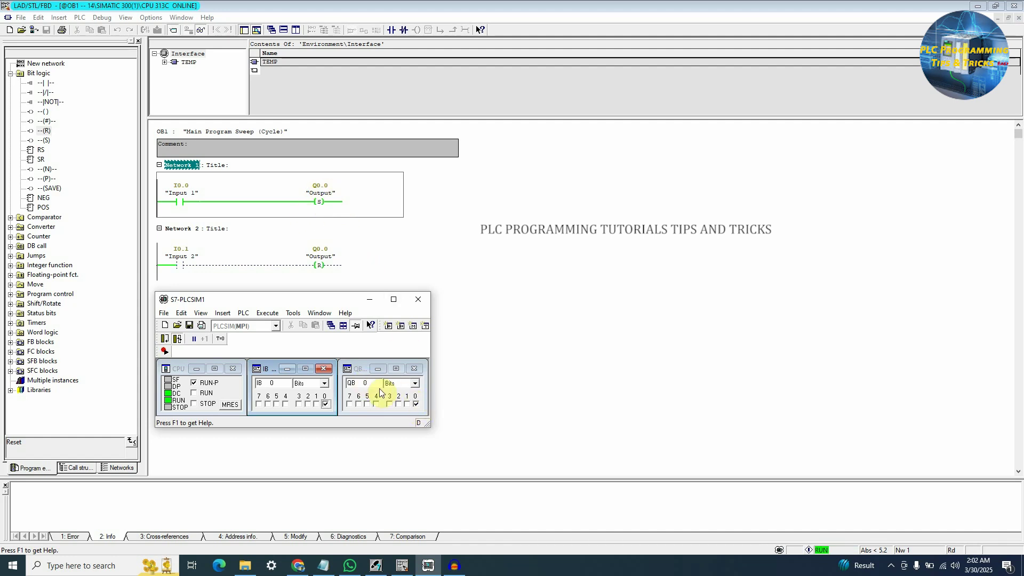
click(326, 404)
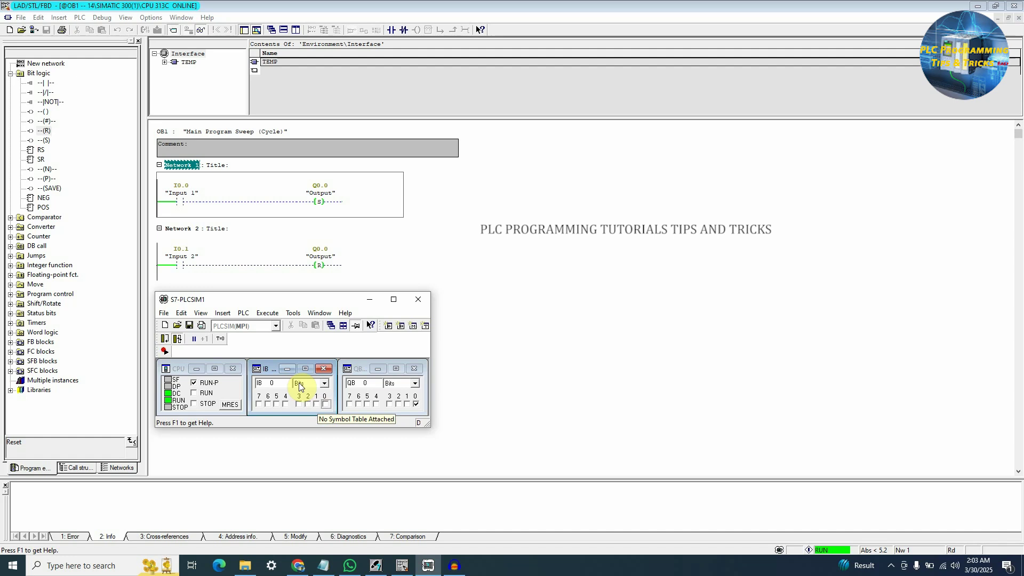
Step: Switch IB0 bit 1 (I0.1) on, then back off, to reset Q0.0
click(317, 404)
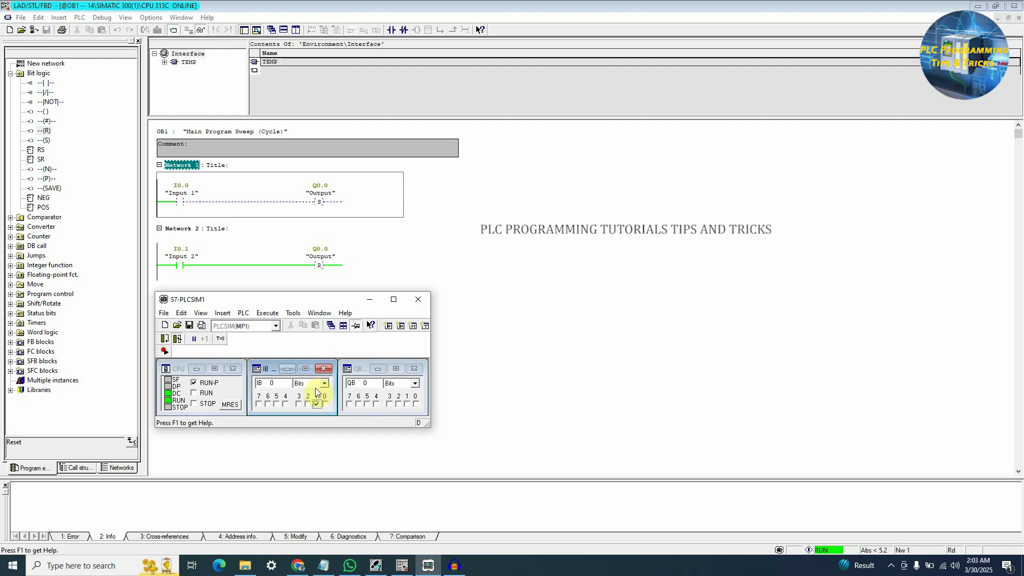
click(317, 404)
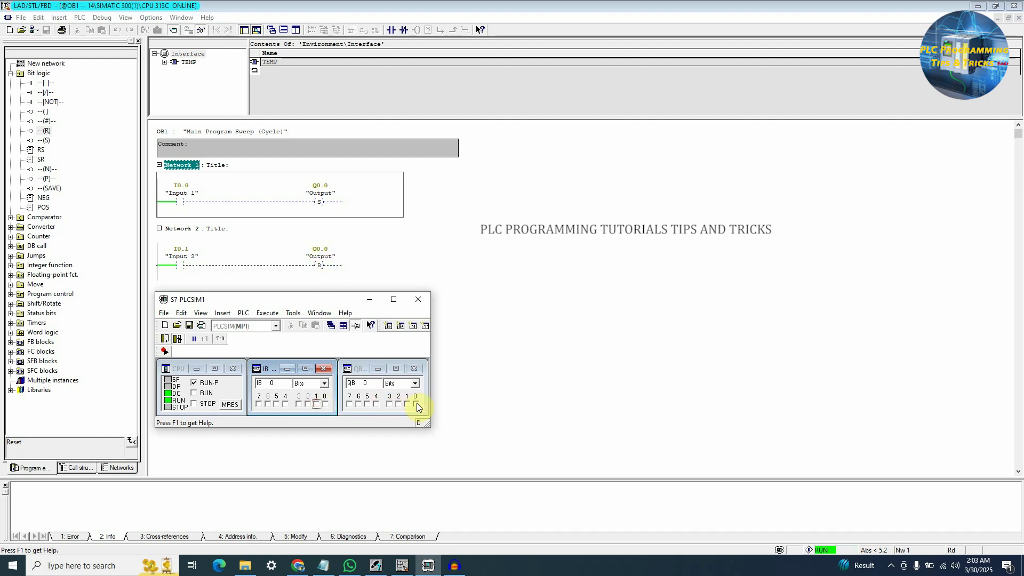